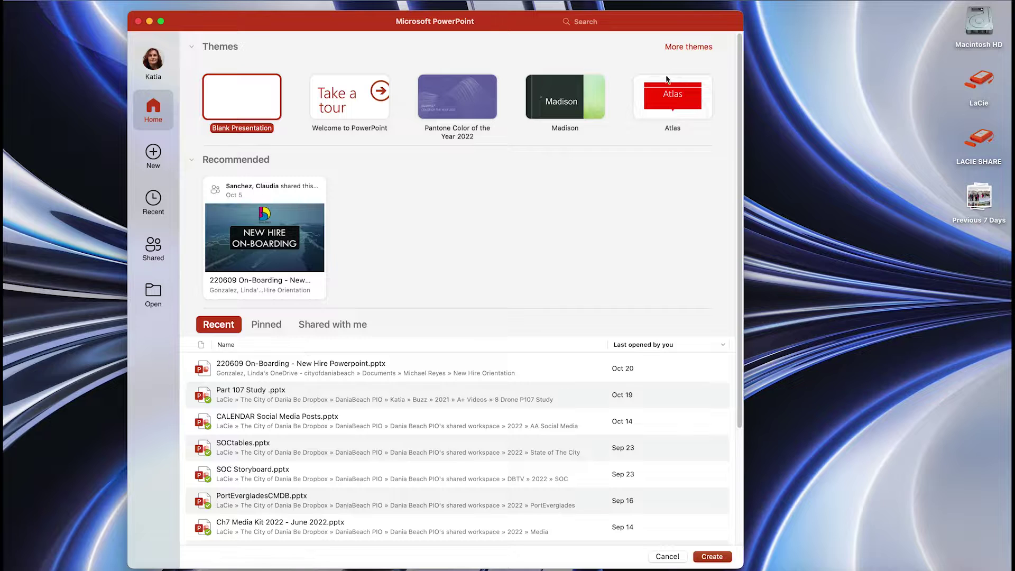
Step: Start a Wisp-themed presentation and insert the suitcase, concert-crowd and a third stock photo
click(696, 48)
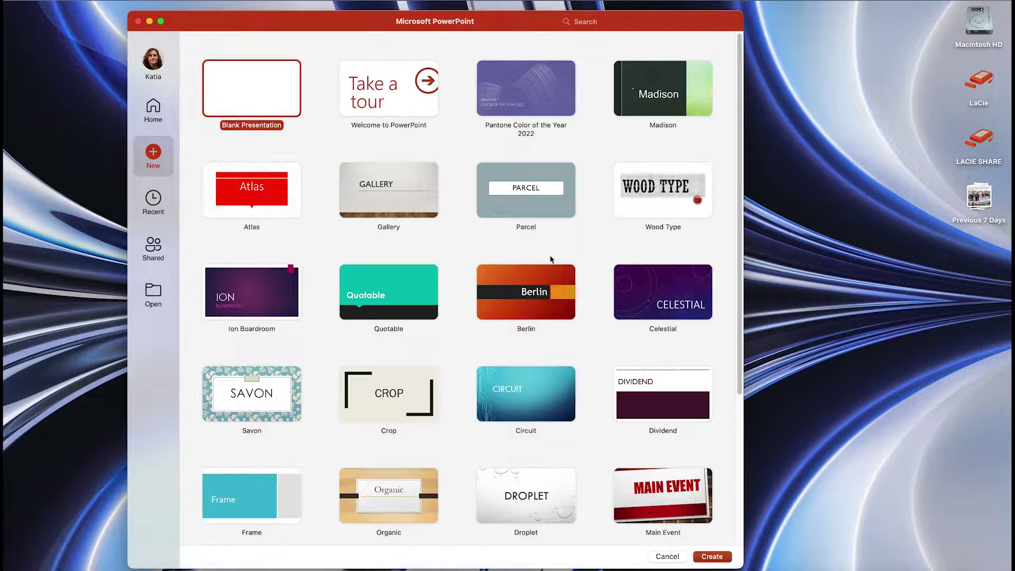
scroll(550, 258, down, 5)
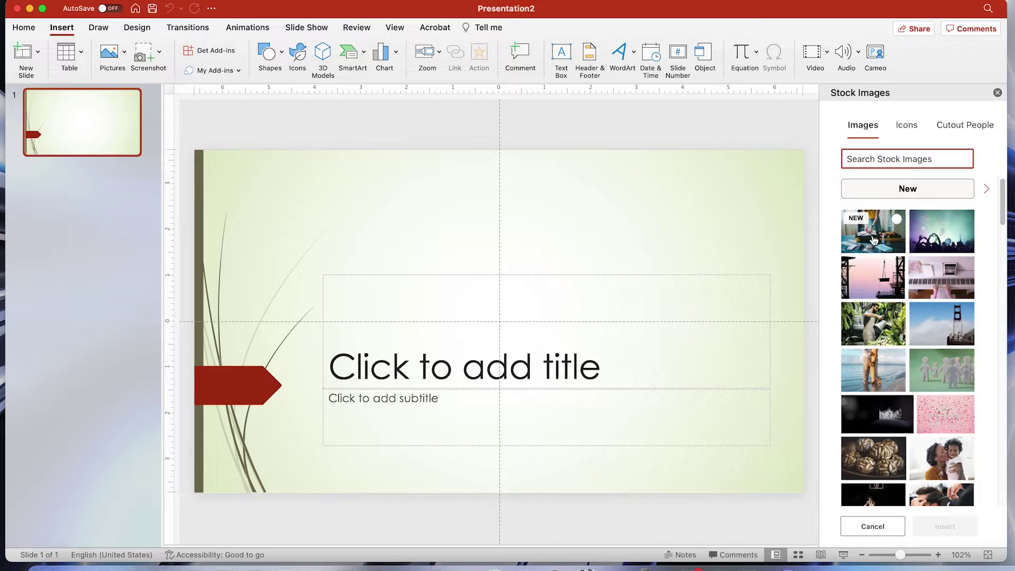
click(873, 239)
double_click(874, 239)
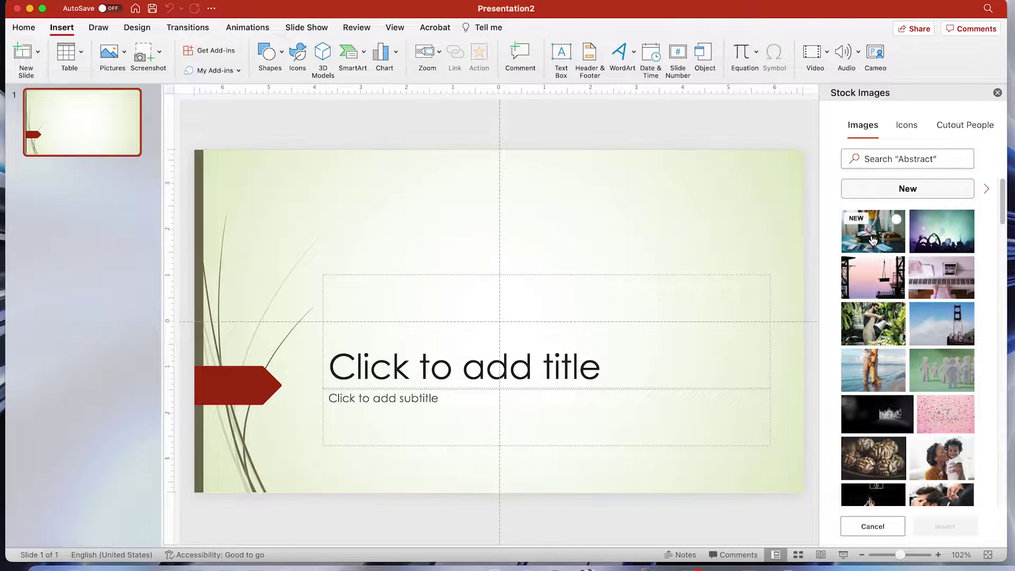
double_click(961, 245)
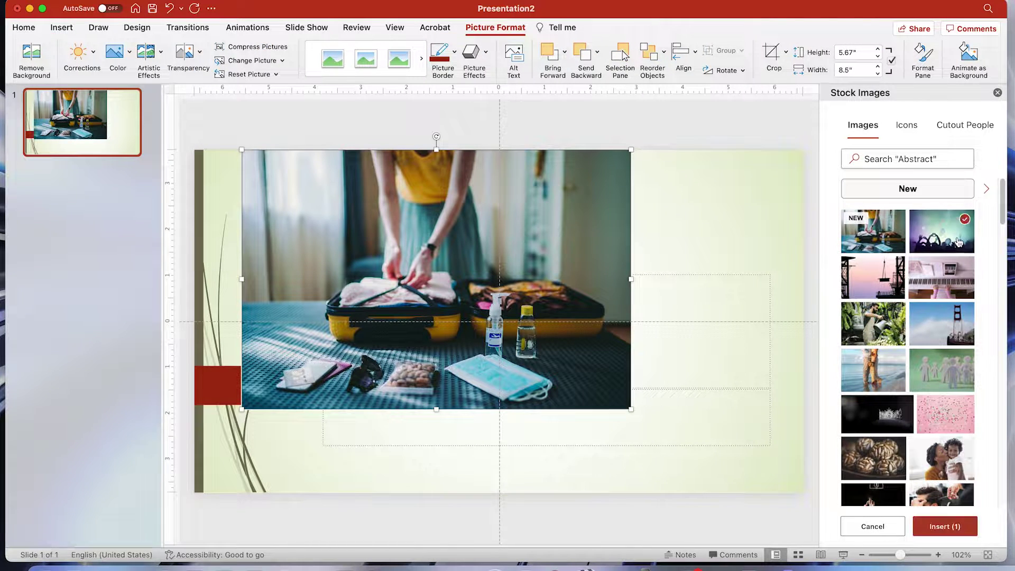
double_click(956, 285)
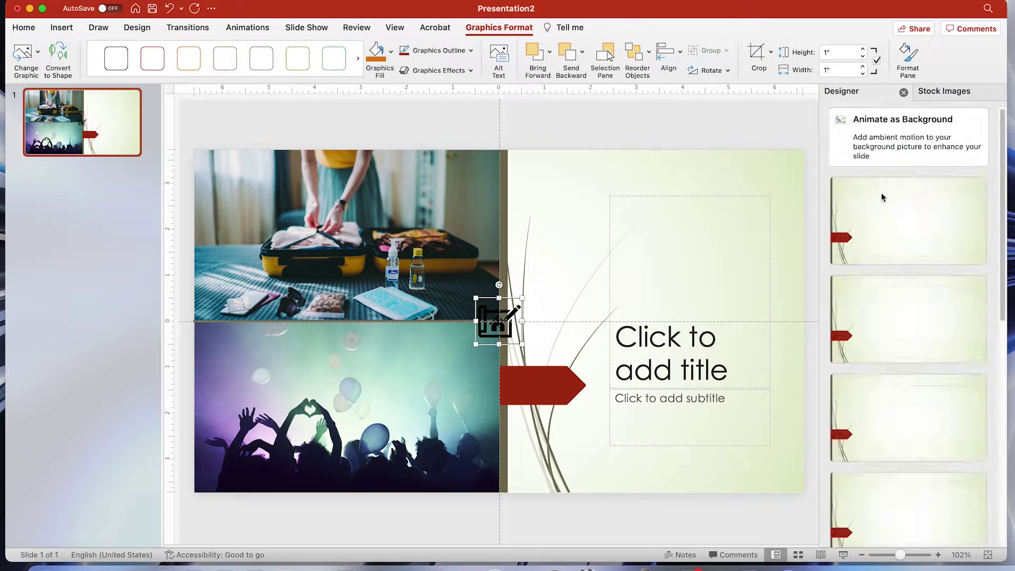
Step: Try three Designer layout ideas, then browse the transition and video options
click(905, 312)
click(906, 349)
click(905, 206)
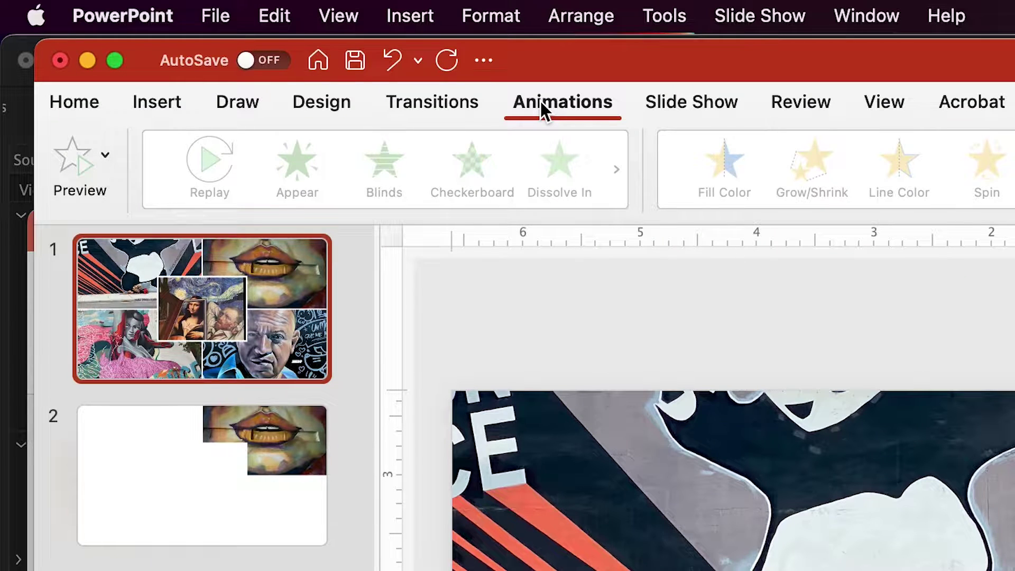
click(442, 104)
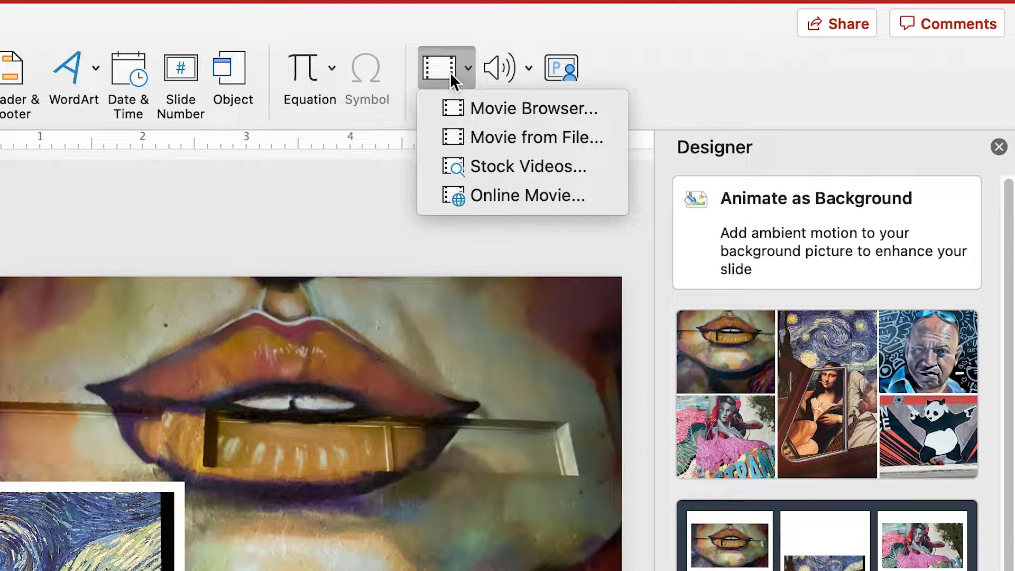
click(450, 72)
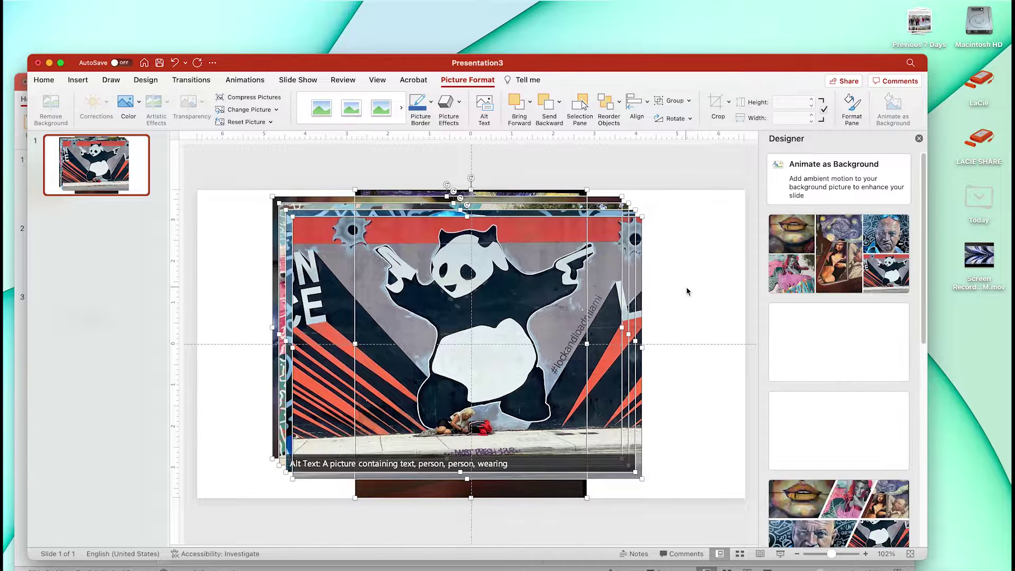
Step: Try Designer collage ideas: three suggested layouts, diagonal, framed grid on dark, and circle
click(860, 280)
click(865, 333)
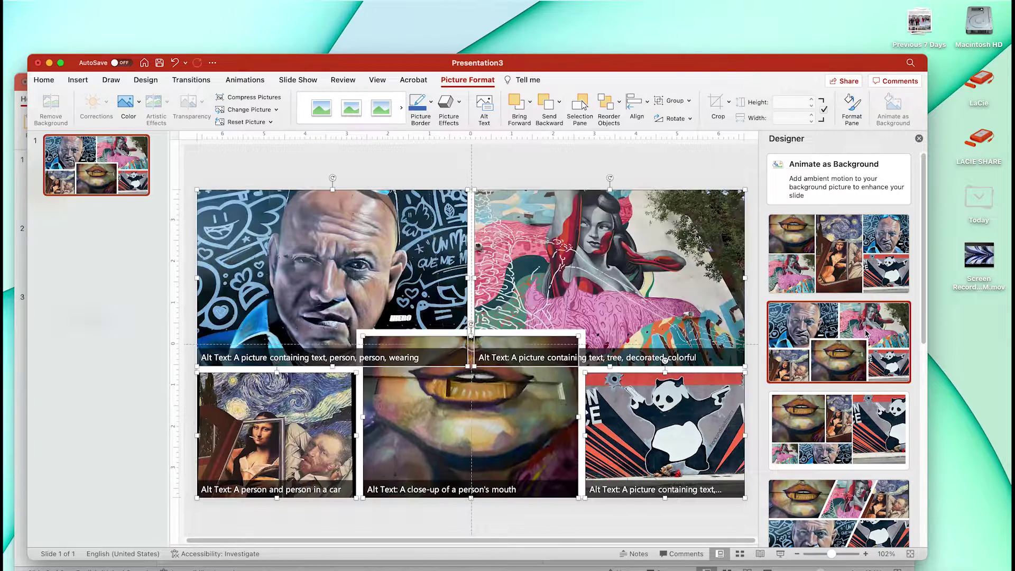
click(848, 410)
scroll(841, 476, down, 1)
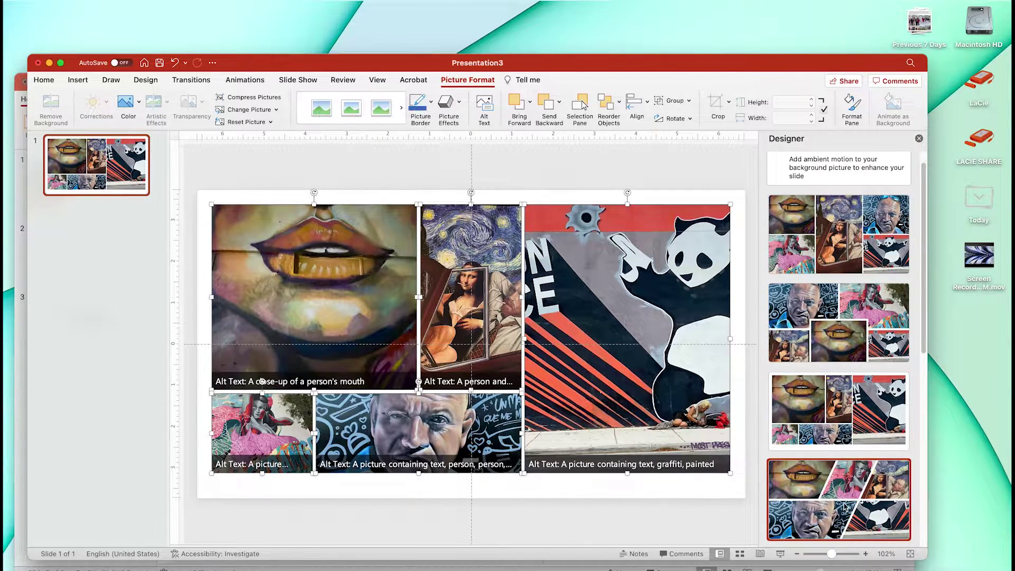
click(845, 492)
scroll(844, 490, down, 4)
click(840, 489)
scroll(842, 489, down, 2)
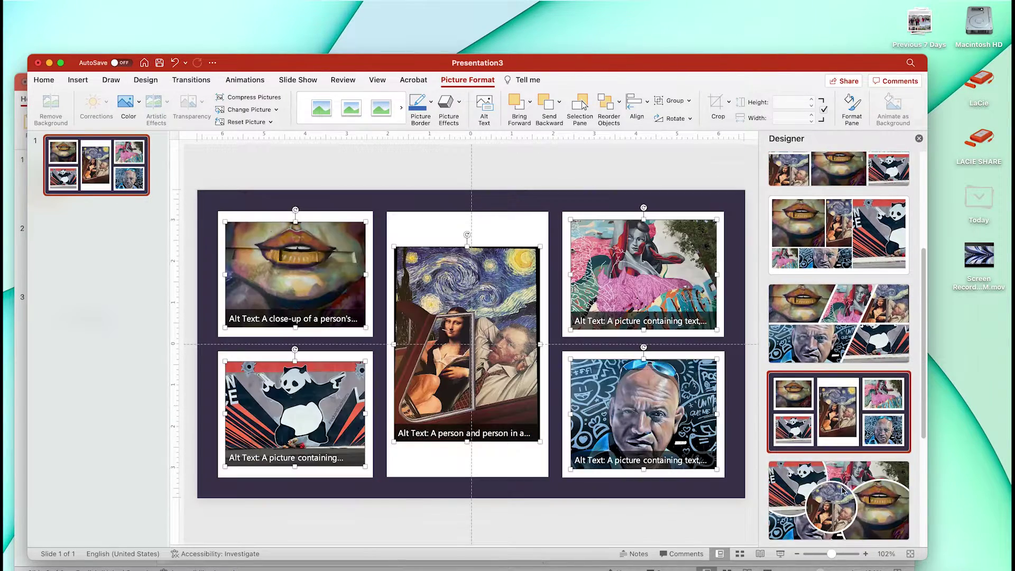
click(843, 490)
Step: Try further ideas: 3x2 photo grid, large-left picture collage, and central Mona Lisa inset
scroll(845, 490, down, 4)
scroll(846, 490, down, 2)
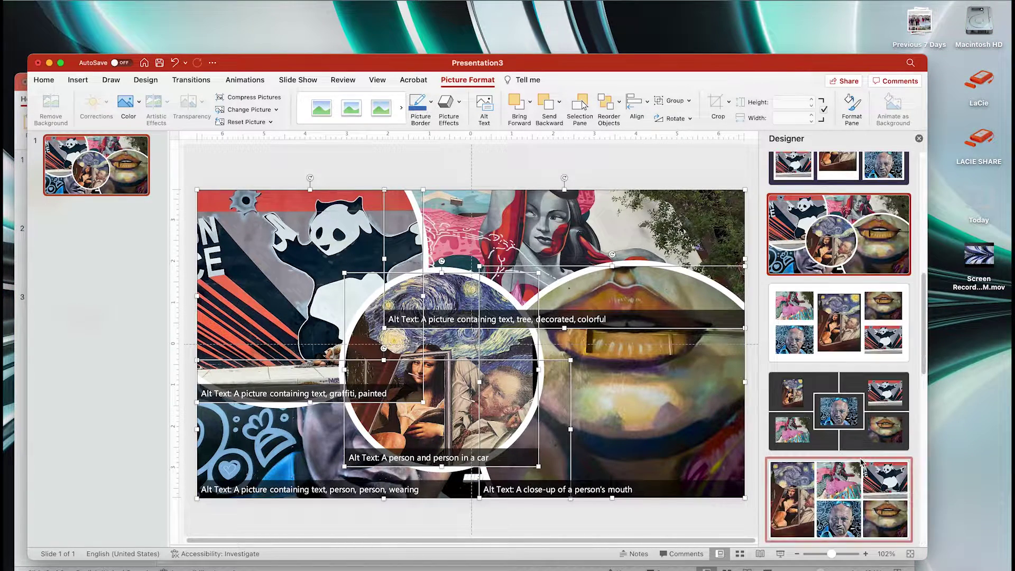
scroll(863, 464, down, 1)
click(862, 464)
scroll(862, 463, down, 1)
click(861, 462)
scroll(862, 462, down, 1)
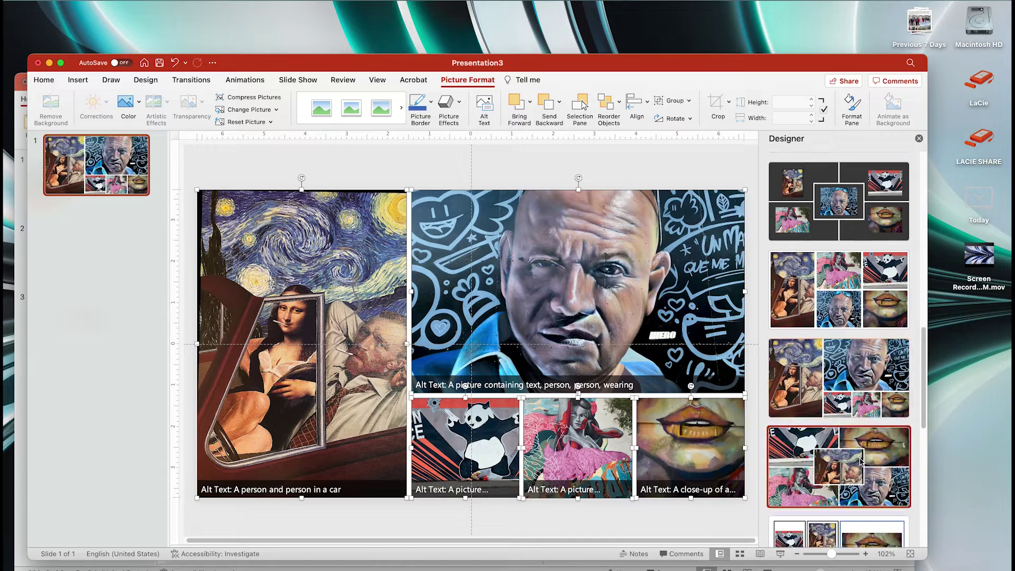
click(863, 462)
scroll(862, 461, down, 1)
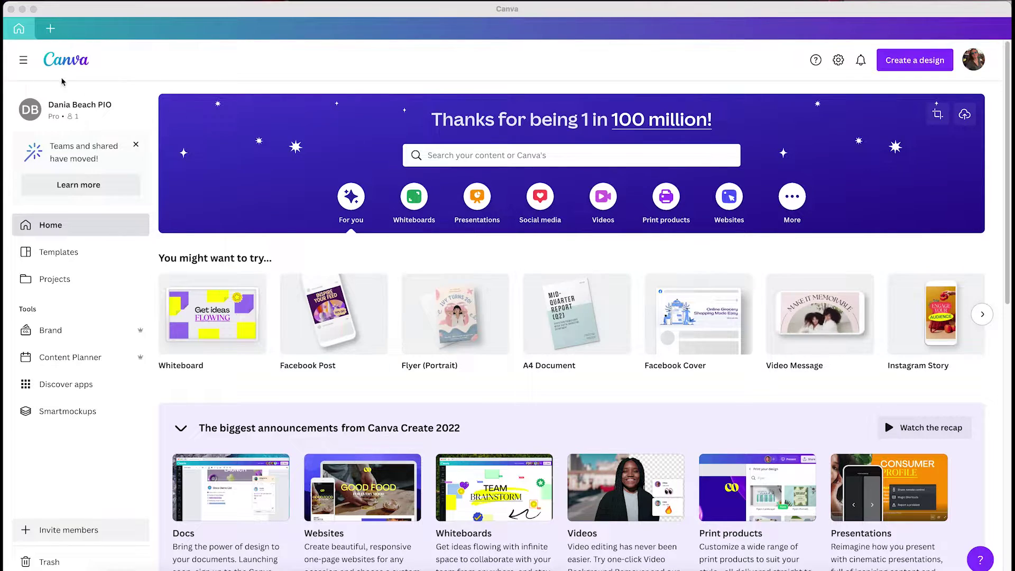
Step: Collapse the Canva sidebar and create a blank 4:3 presentation from the Presentations category
click(24, 64)
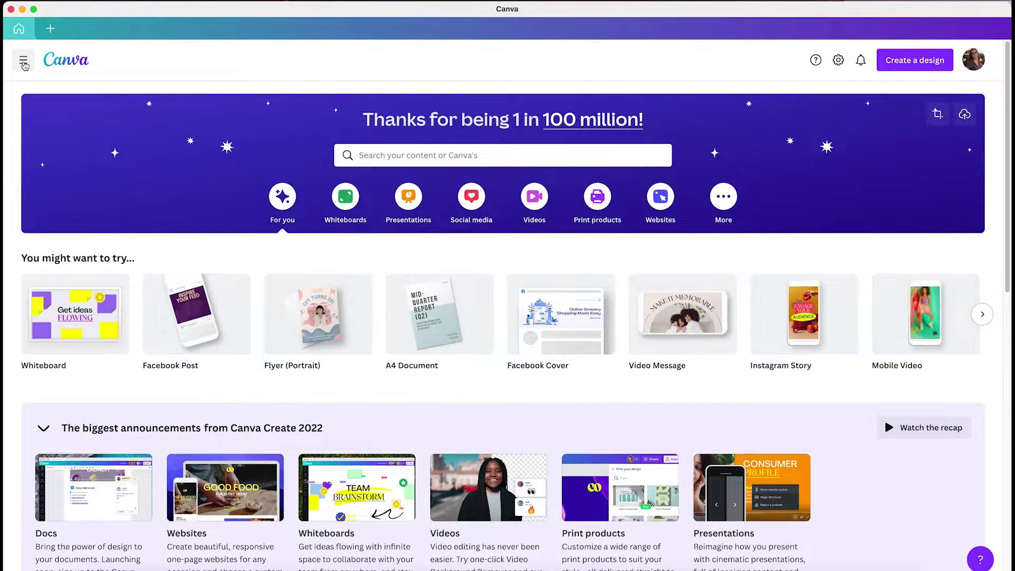
click(407, 201)
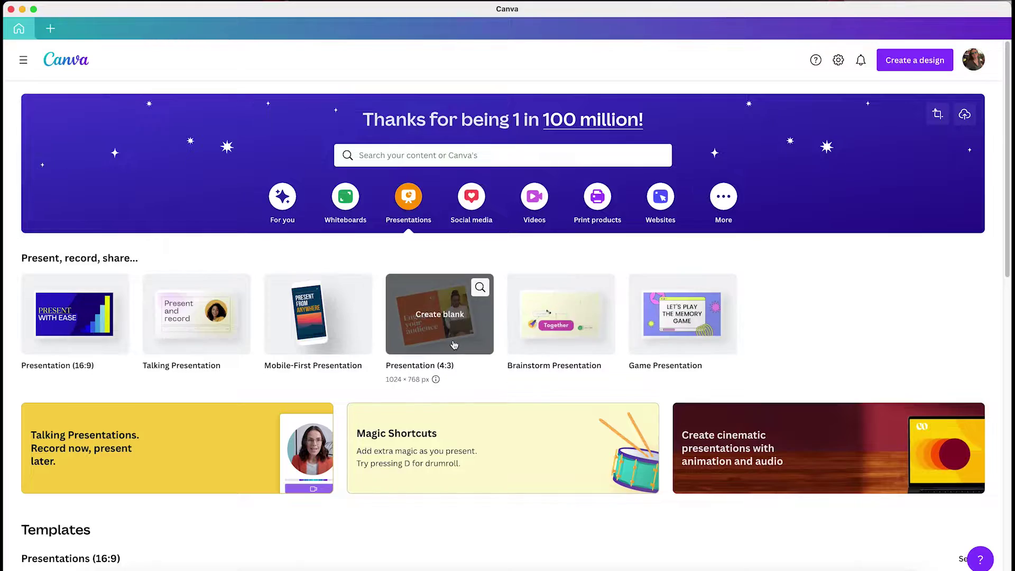
click(440, 314)
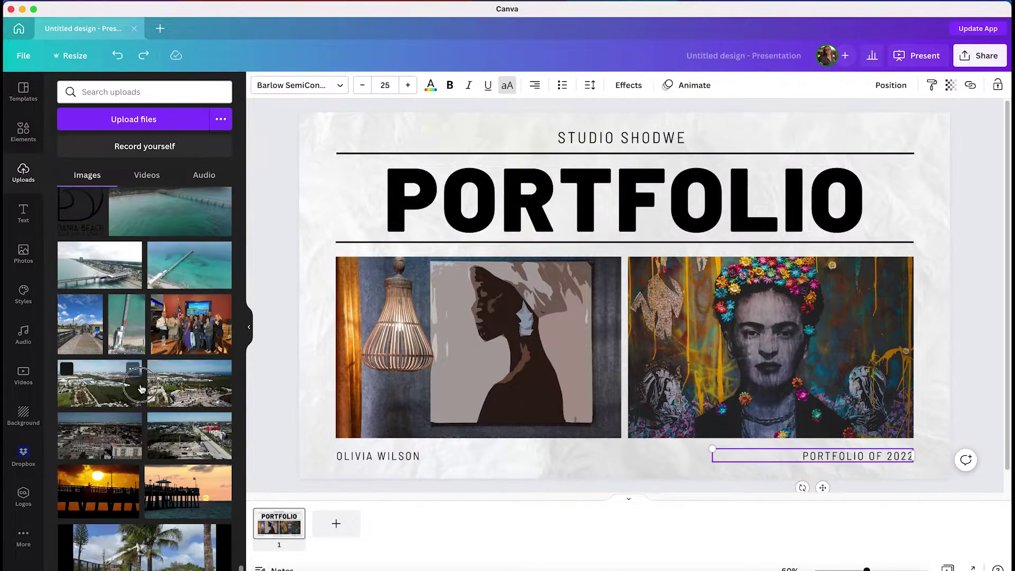
Step: Put aerial and pier photos on the cover, then fill page 2's frames with pier, aerial city and construction-site shots
drag(141, 389, 476, 346)
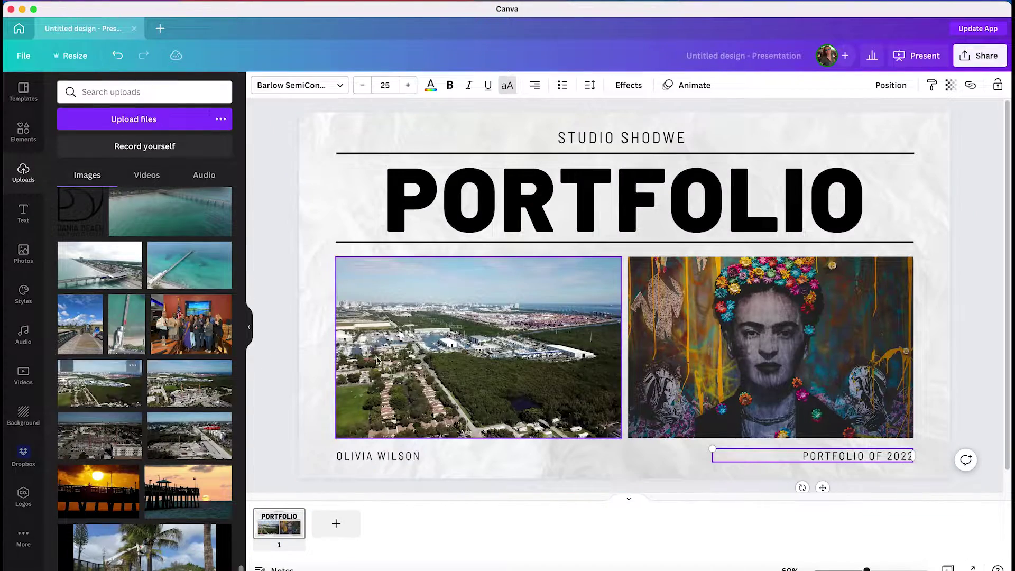
drag(108, 284, 582, 315)
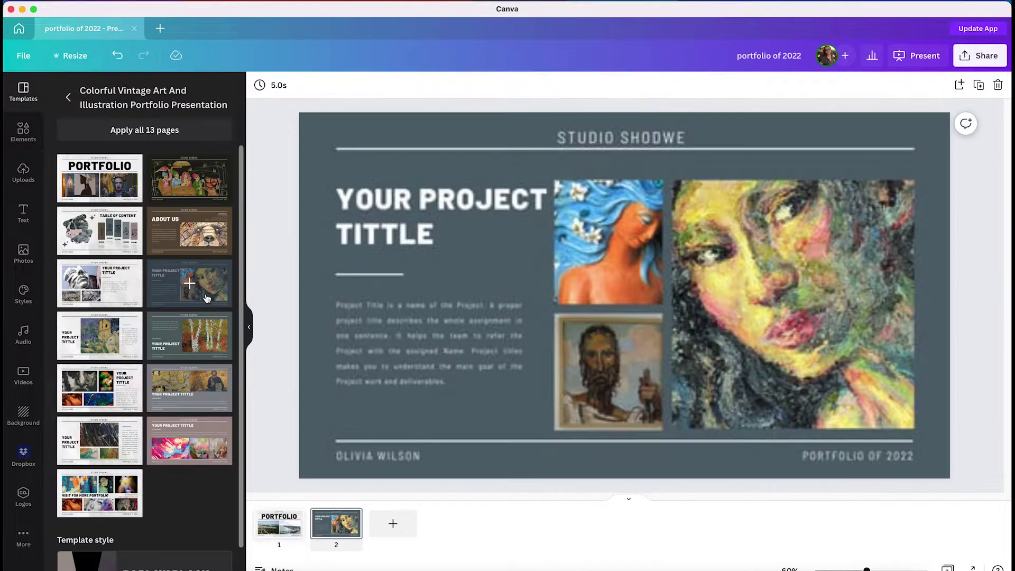
click(24, 172)
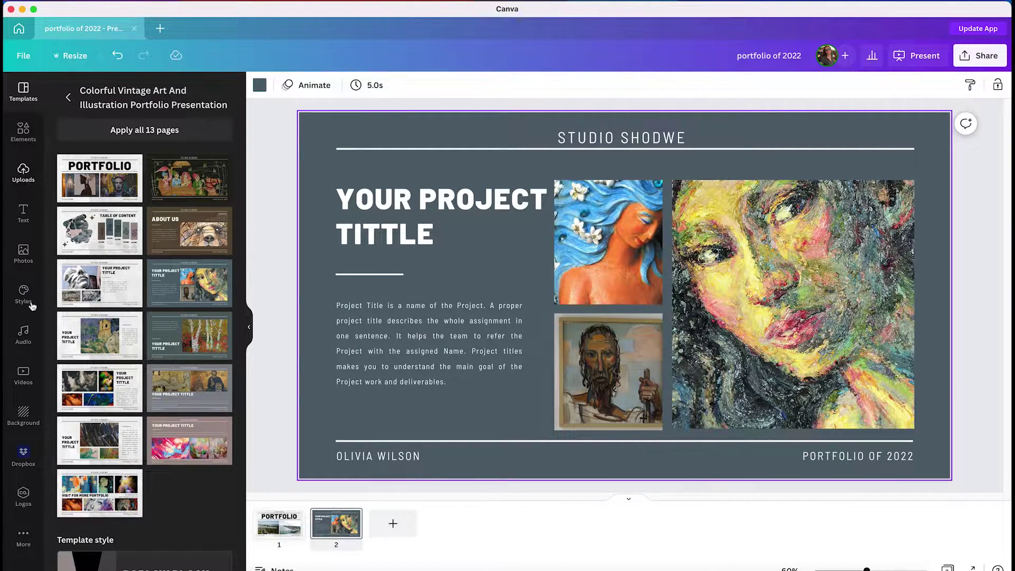
drag(194, 280, 793, 304)
drag(202, 395, 608, 370)
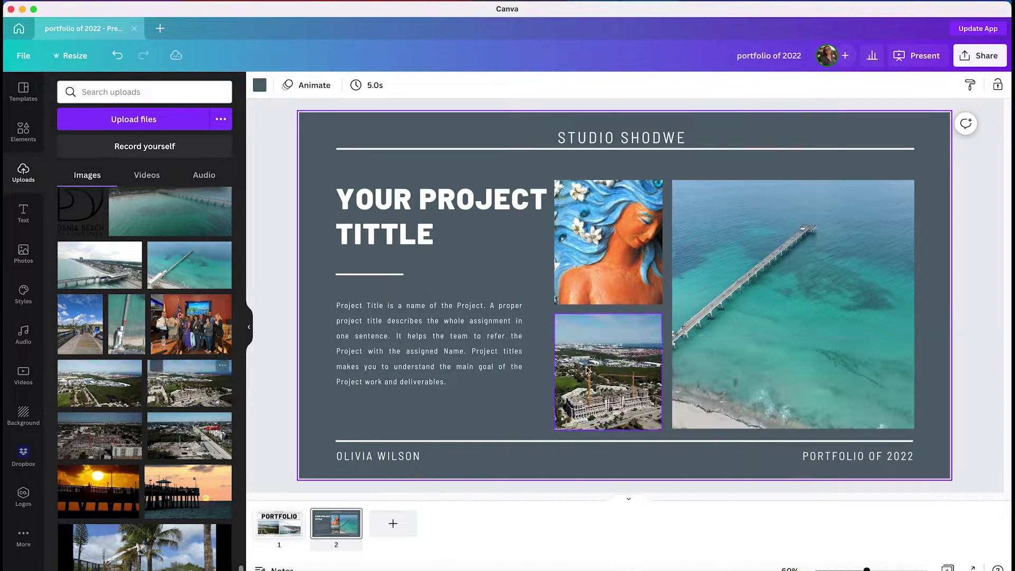
drag(174, 423, 581, 248)
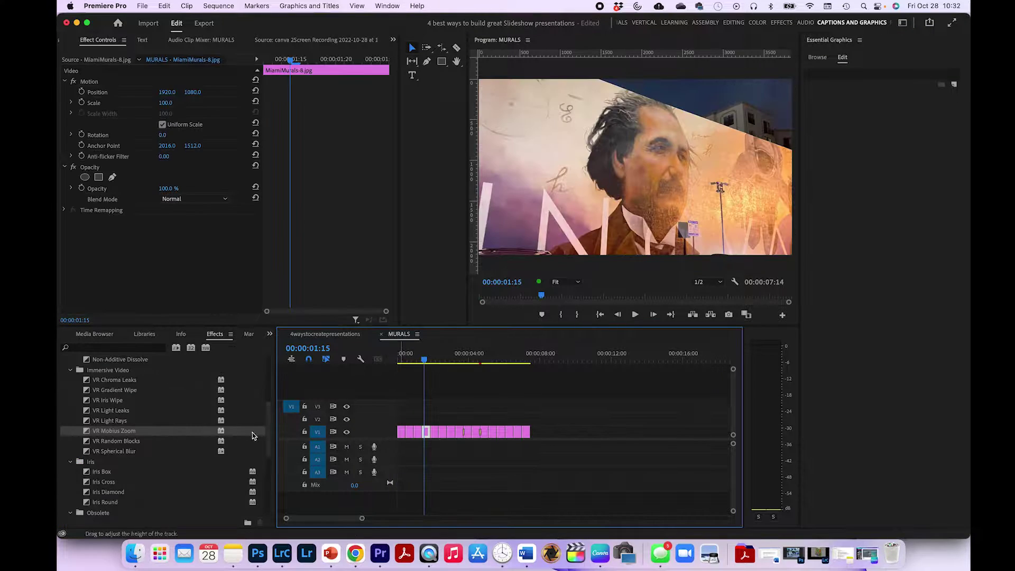
Step: Add a VR Mobius Zoom transition between the V1 mural clips, play it, and page through title templates
drag(100, 435, 436, 436)
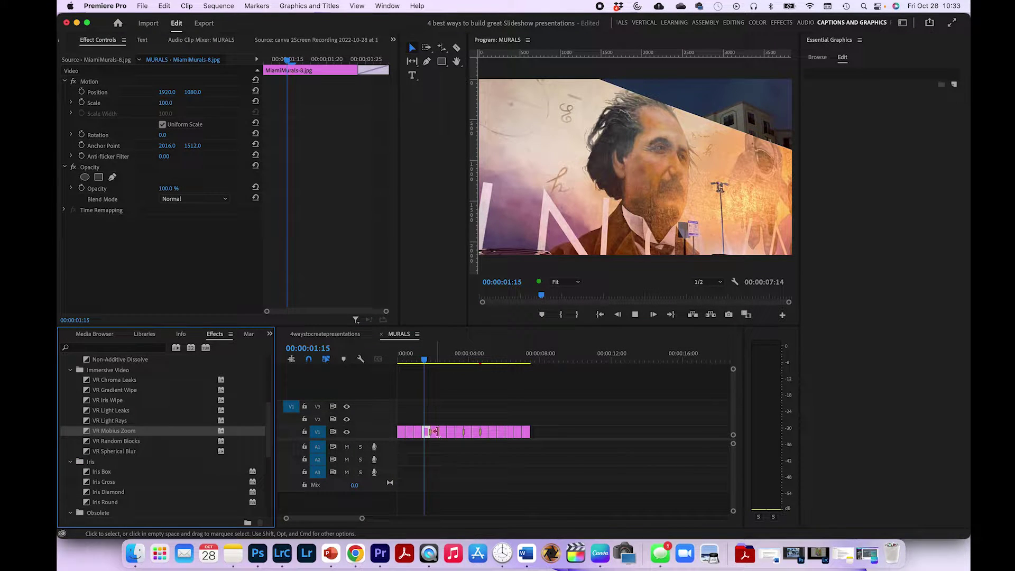
key(space)
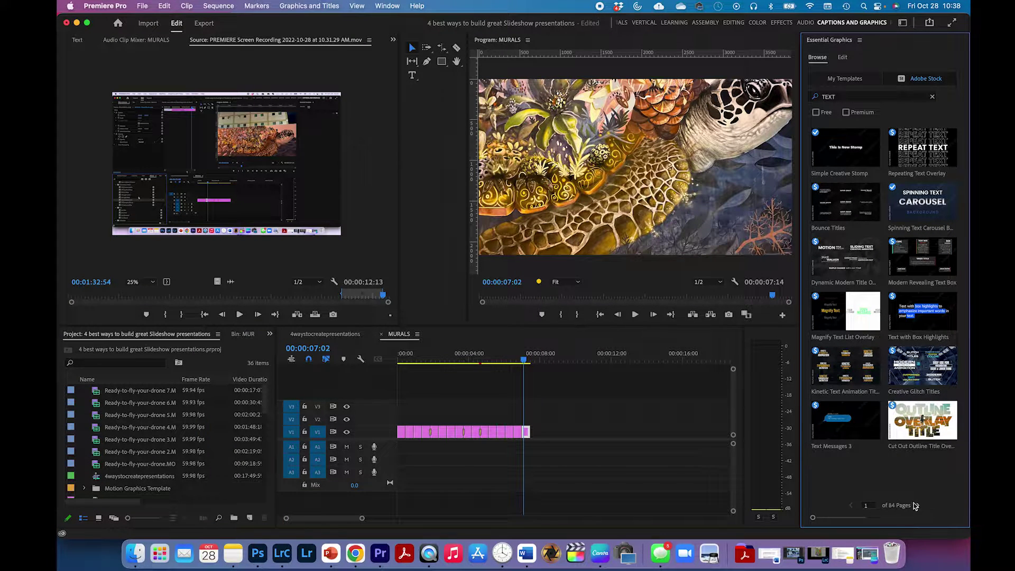
click(918, 506)
click(918, 506)
click(918, 506)
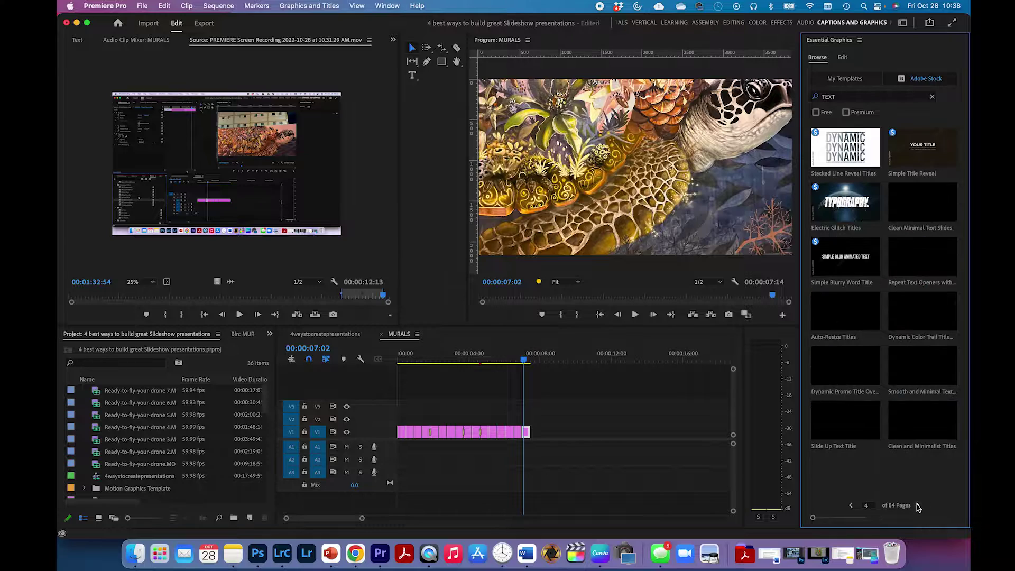
click(918, 506)
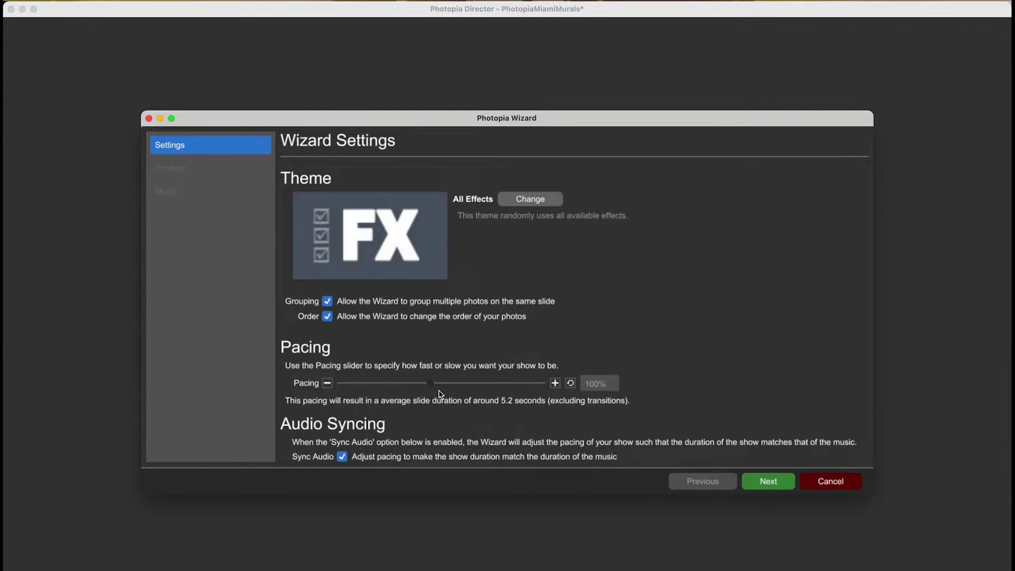
Step: Continue to the wizard's Select Content page and preview two slides of the Miami murals show
click(768, 481)
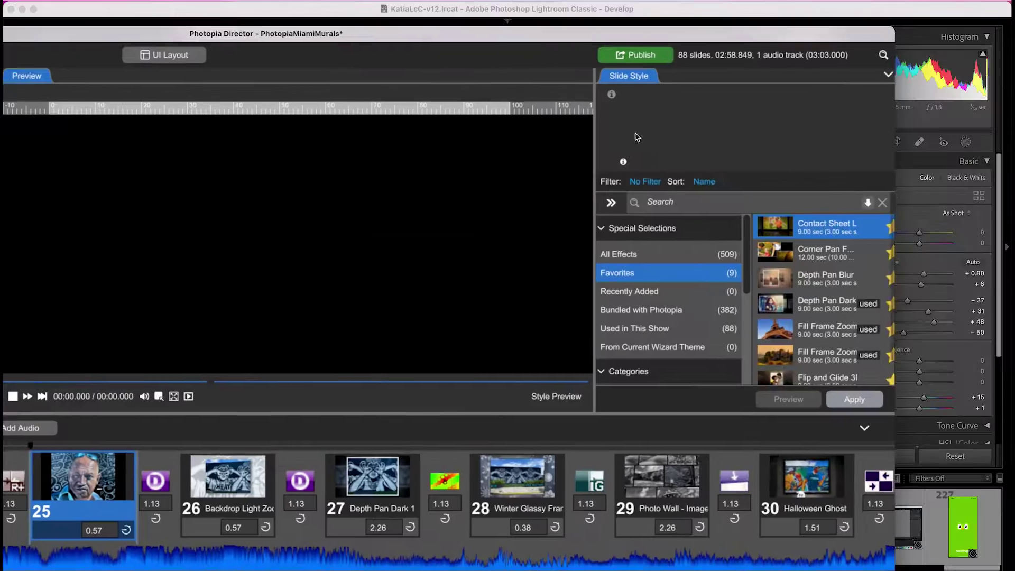
click(27, 394)
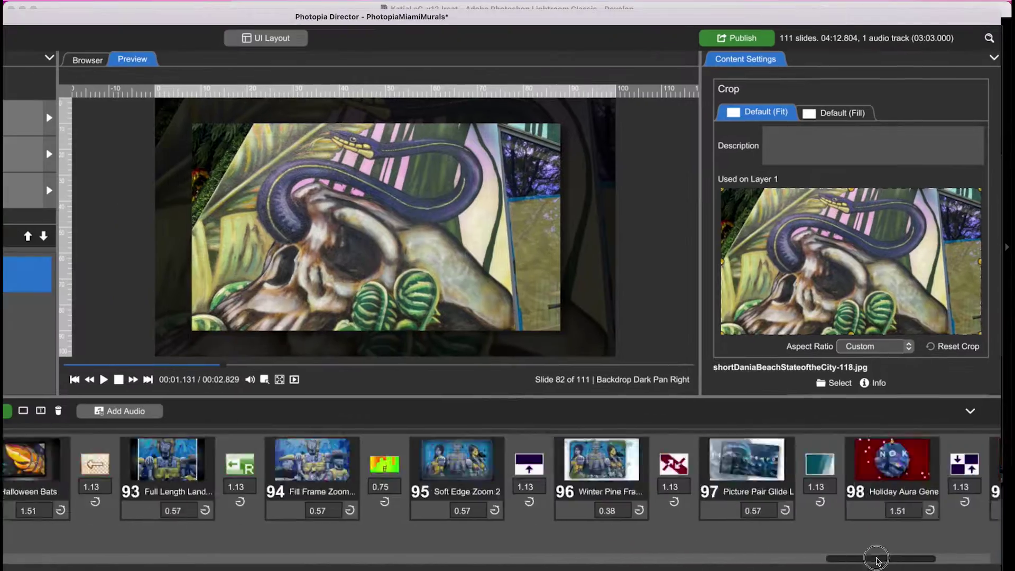
click(468, 481)
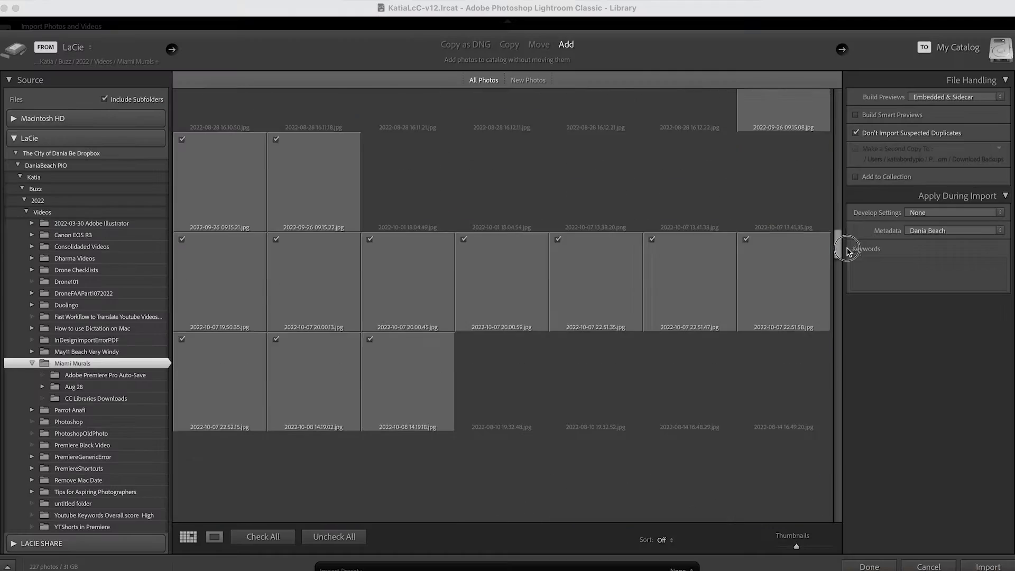
Step: Auto-tone the pegasus mural photo, undo it, and move to the next mural
scroll(589, 249, down, 1)
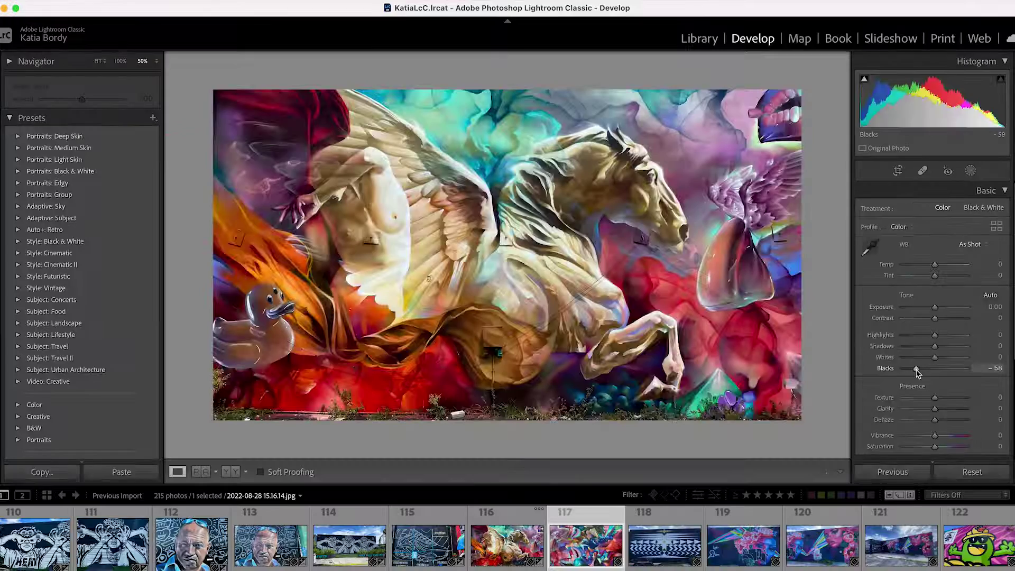
key(Right)
key(Left)
click(990, 295)
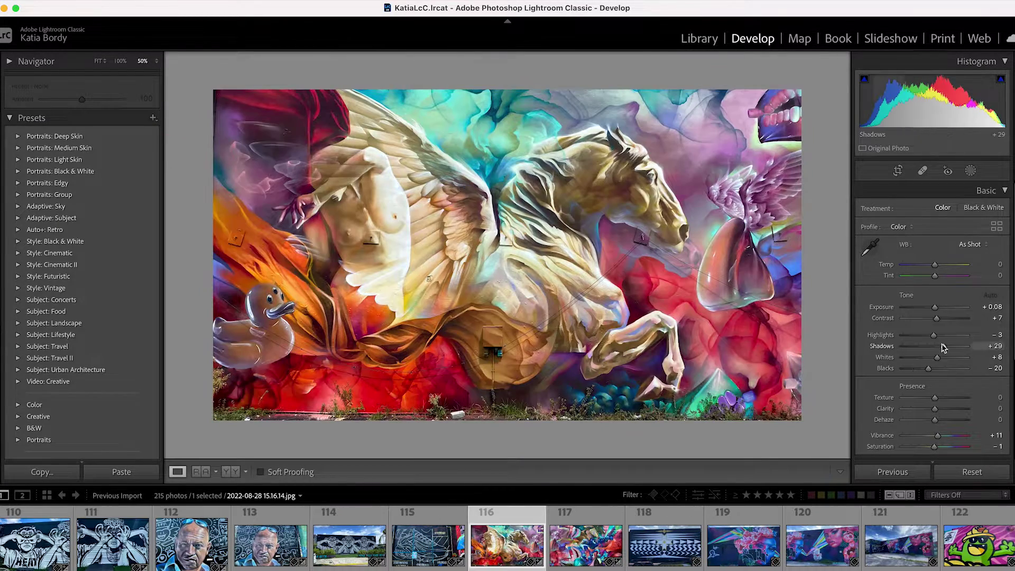
key(ctrl+z)
key(Right)
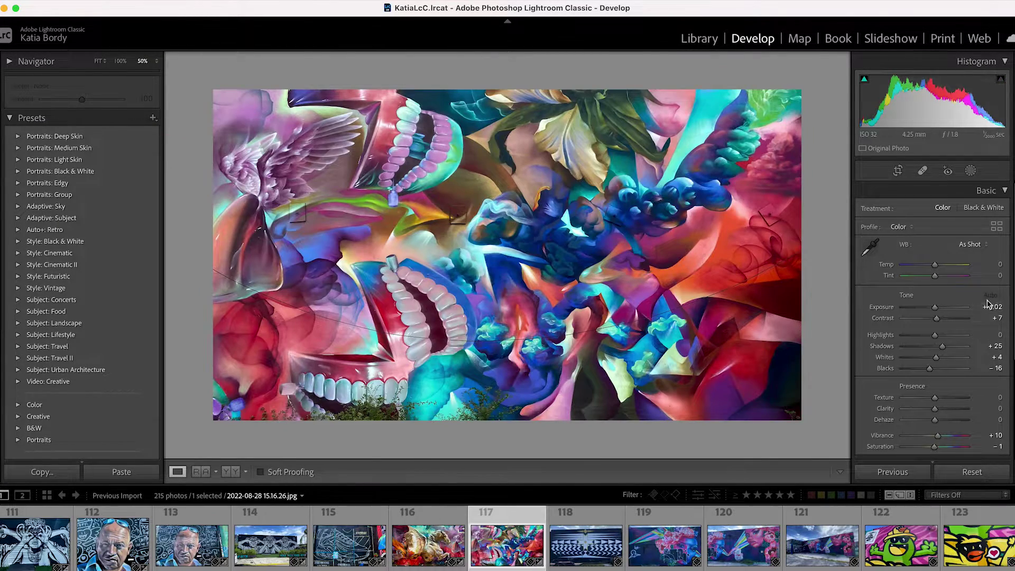
Step: Adjust the Blacks and Shadows sliders, then auto-tone the flower-faced mural
drag(930, 368, 931, 348)
key(Right)
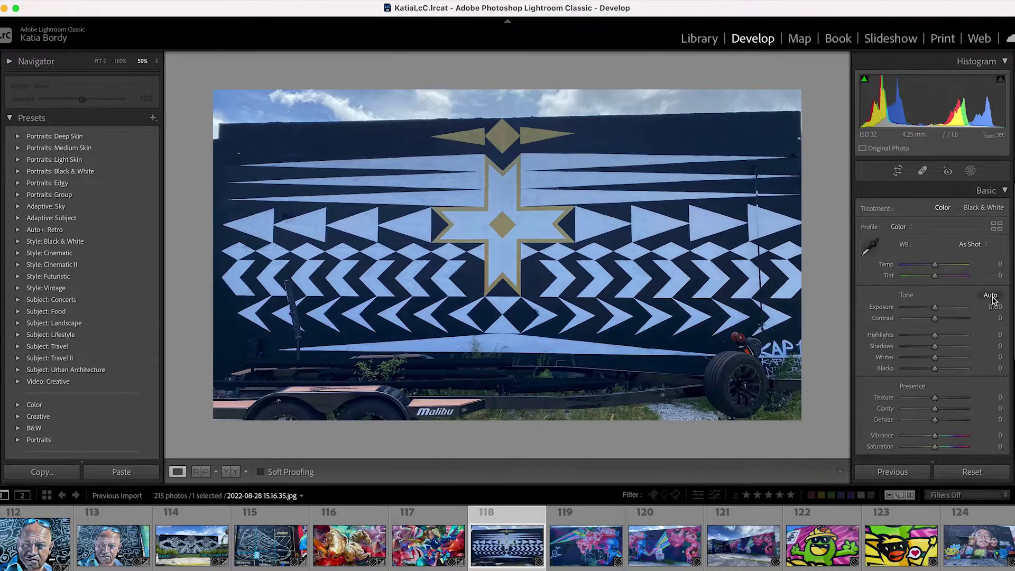
key(Right)
key(super+u)
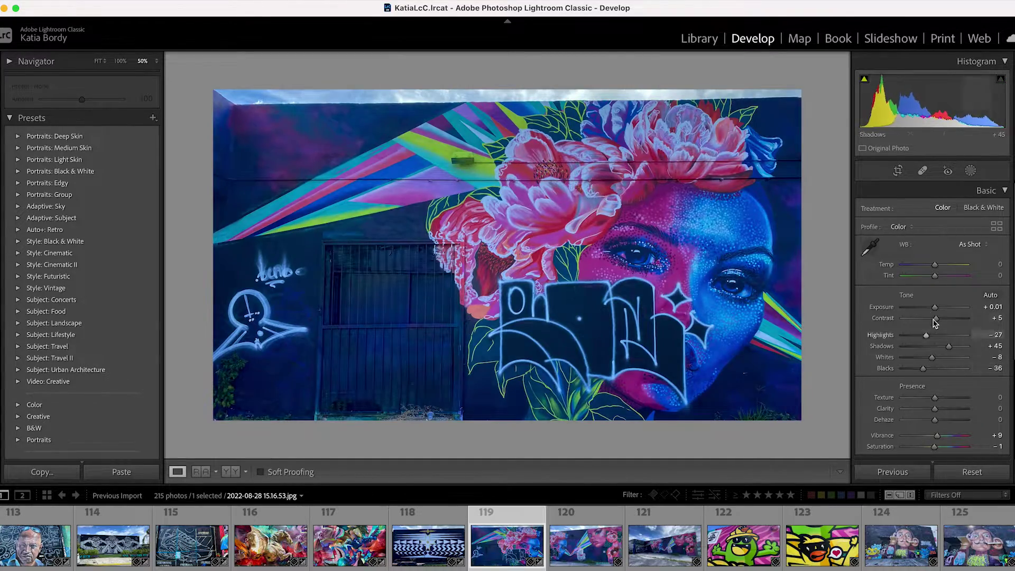